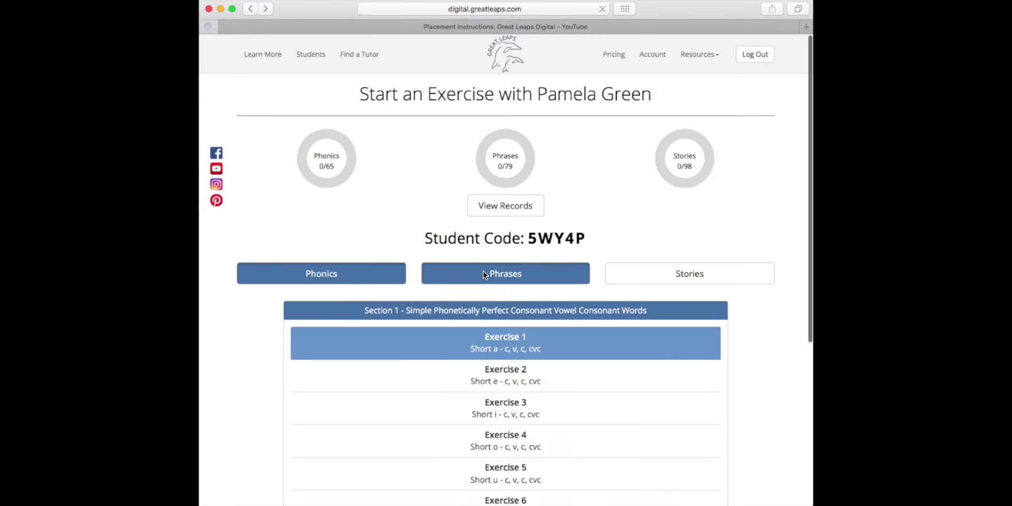
- Show the Phrases exercises and collapse Section 1 - Single Words to view the full list of sections
{"action": "left_click", "coordinate": [483, 271]}
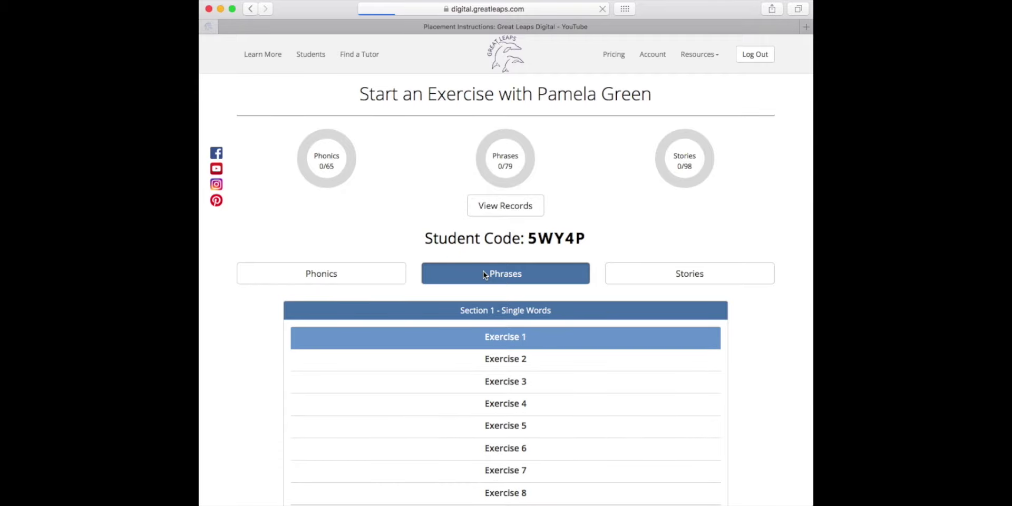
{"action": "left_click", "coordinate": [496, 312]}
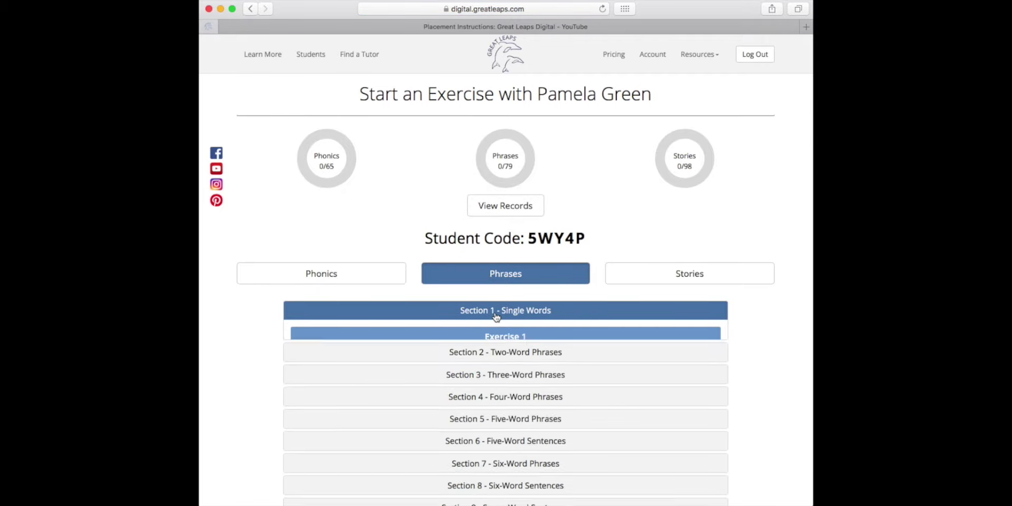
{"action": "scroll", "coordinate": [496, 317], "scroll_direction": "down", "scroll_amount": 1}
{"action": "scroll", "coordinate": [495, 317], "scroll_direction": "down", "scroll_amount": 2}
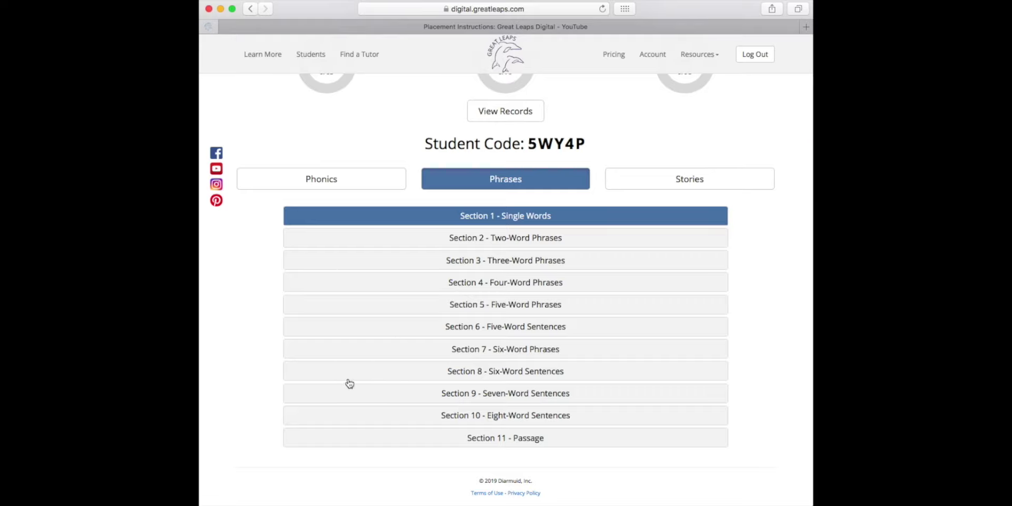
- Expand Section 1 - Single Words and open its last exercise, Exercise 14
{"action": "left_click", "coordinate": [420, 219]}
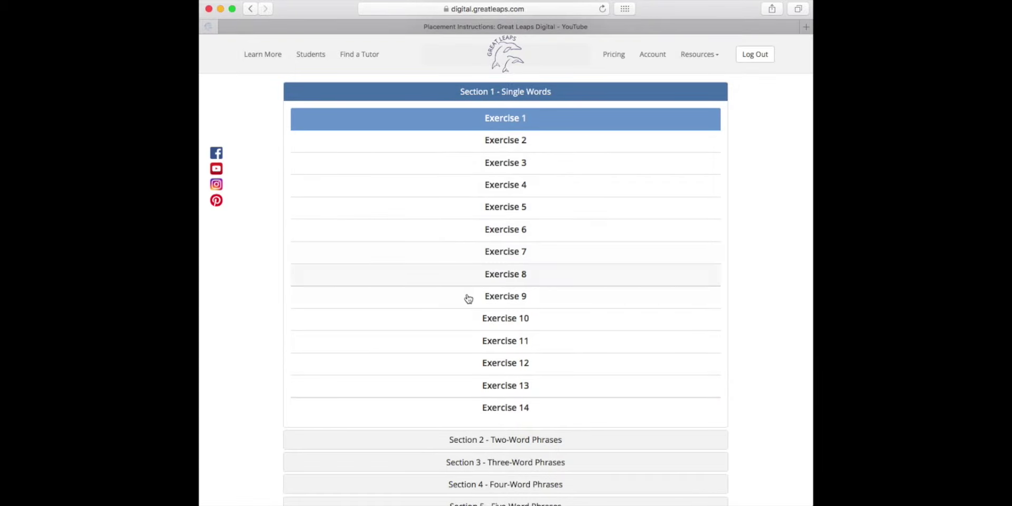
{"action": "left_click", "coordinate": [483, 412]}
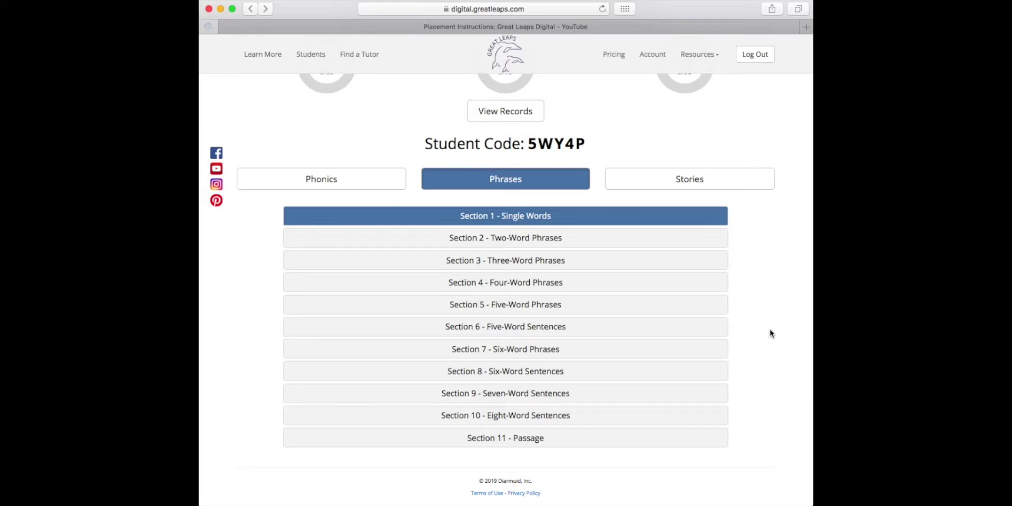
- Expand Section 2 - Two-Word Phrases and open its first exercise, Exercise 15
{"action": "left_click", "coordinate": [531, 241]}
{"action": "scroll", "coordinate": [530, 241], "scroll_direction": "down", "scroll_amount": 3}
{"action": "scroll", "coordinate": [530, 241], "scroll_direction": "down", "scroll_amount": 1}
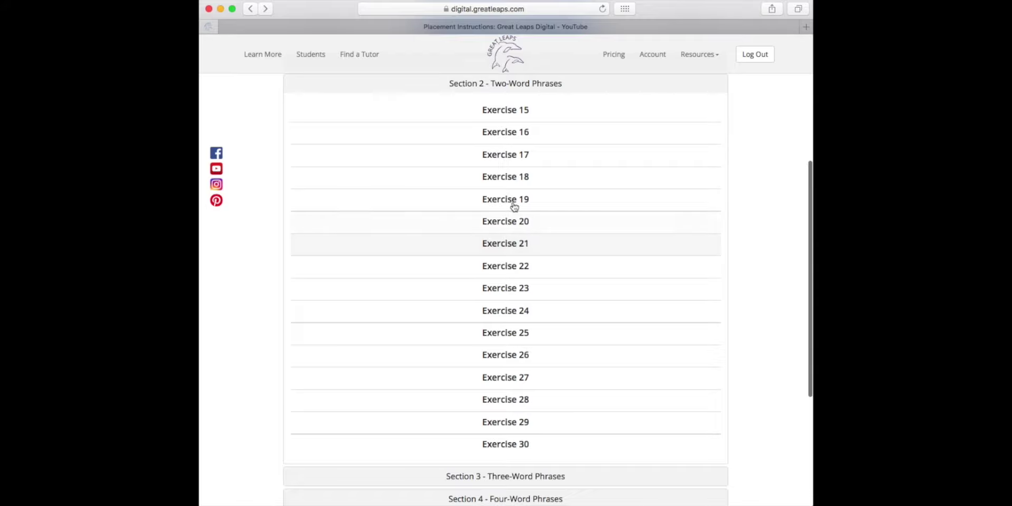
{"action": "left_click", "coordinate": [485, 110]}
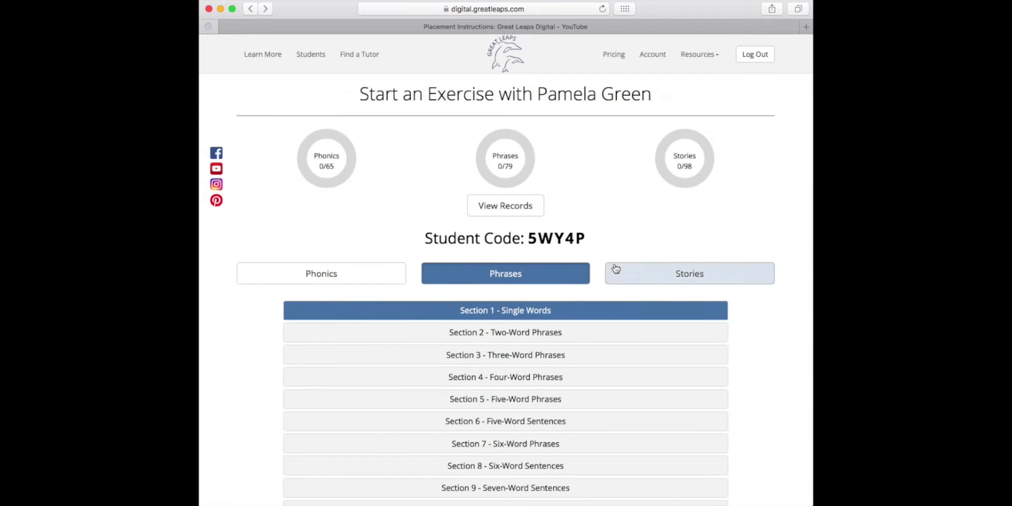
- Show the Stories exercises and collapse Section 1 of the Elementary level to view its sections
{"action": "left_click", "coordinate": [647, 279]}
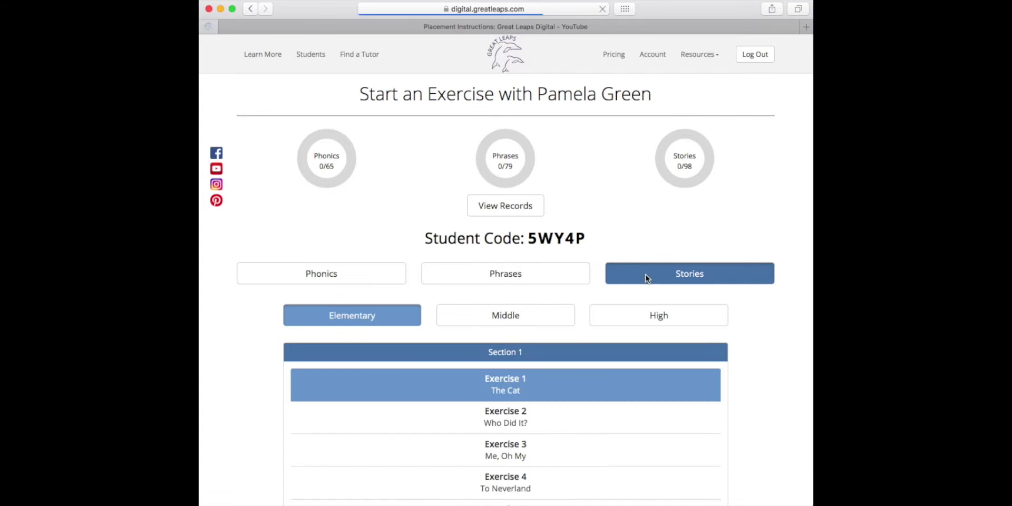
{"action": "left_click", "coordinate": [589, 358]}
{"action": "scroll", "coordinate": [588, 357], "scroll_direction": "down", "scroll_amount": 1}
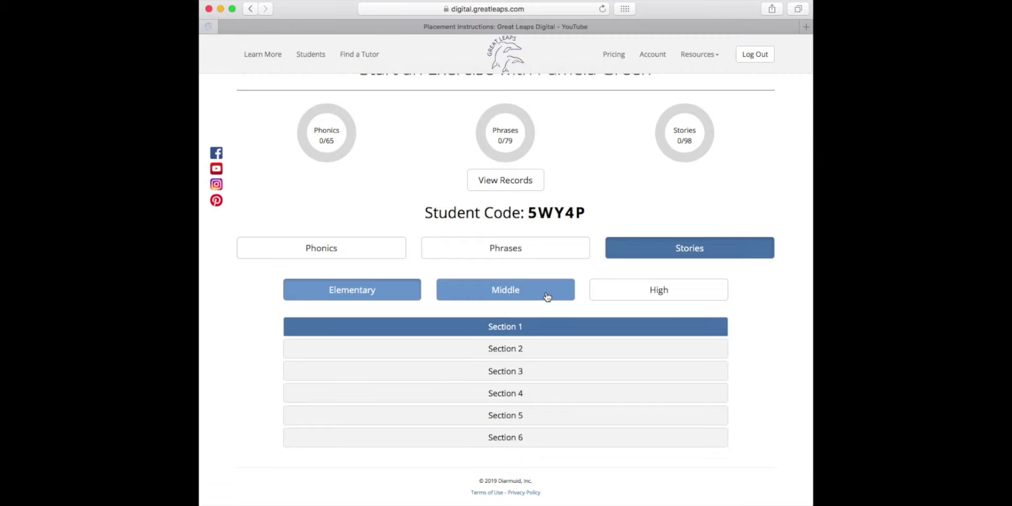
- Switch the stories to the High level and look through its Section 1 exercises and remaining sections
{"action": "left_click", "coordinate": [612, 289]}
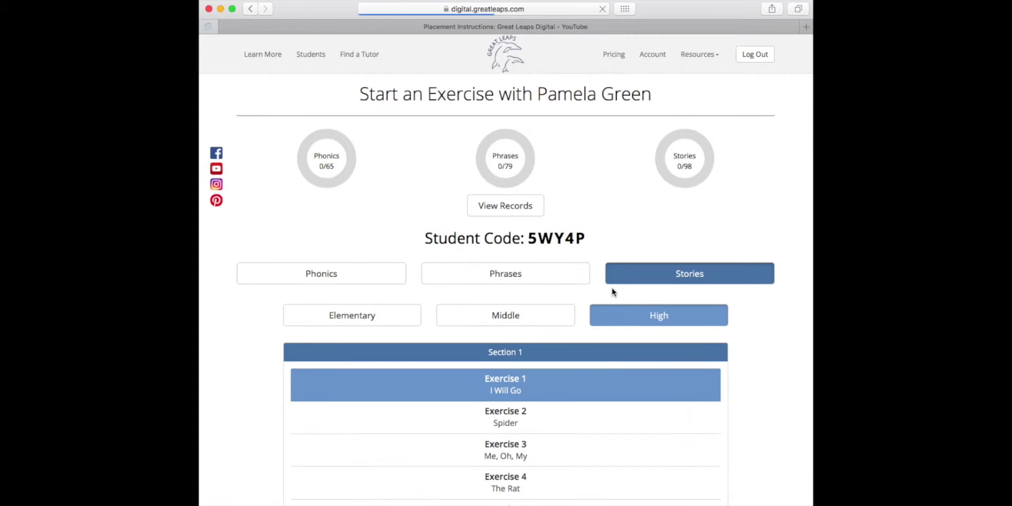
{"action": "scroll", "coordinate": [557, 390], "scroll_direction": "down", "scroll_amount": 5}
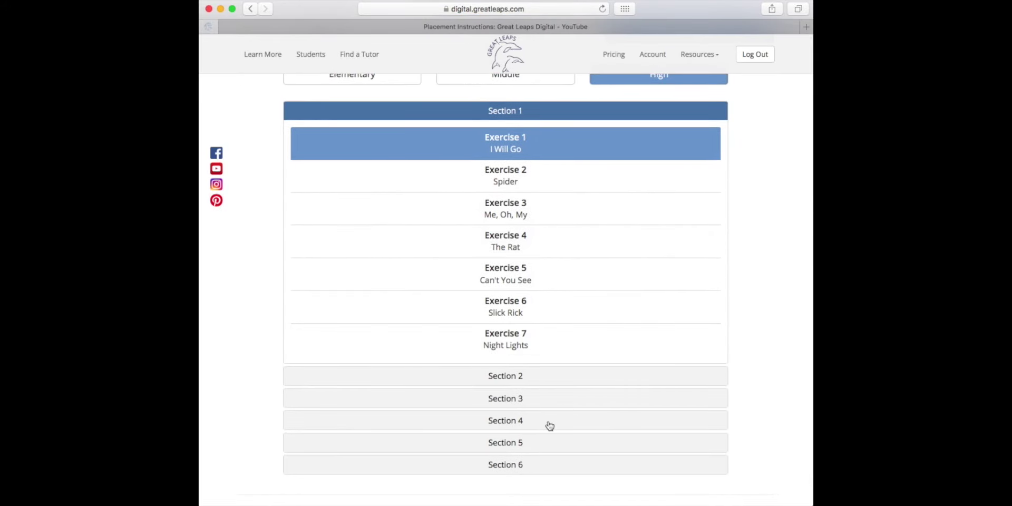
{"action": "scroll", "coordinate": [247, 268], "scroll_direction": "up", "scroll_amount": 3}
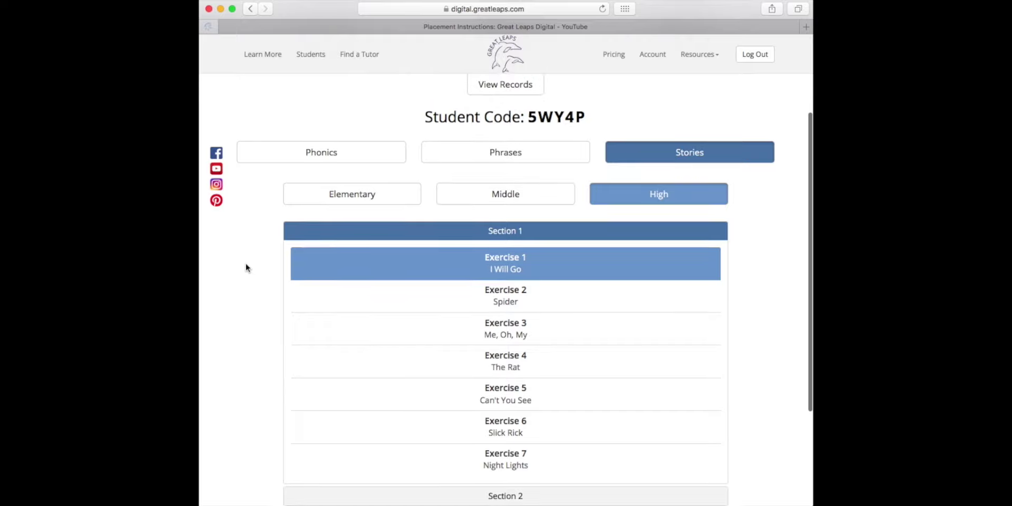
- Switch the stories back to the Elementary level and collapse Section 1
{"action": "left_click", "coordinate": [355, 197]}
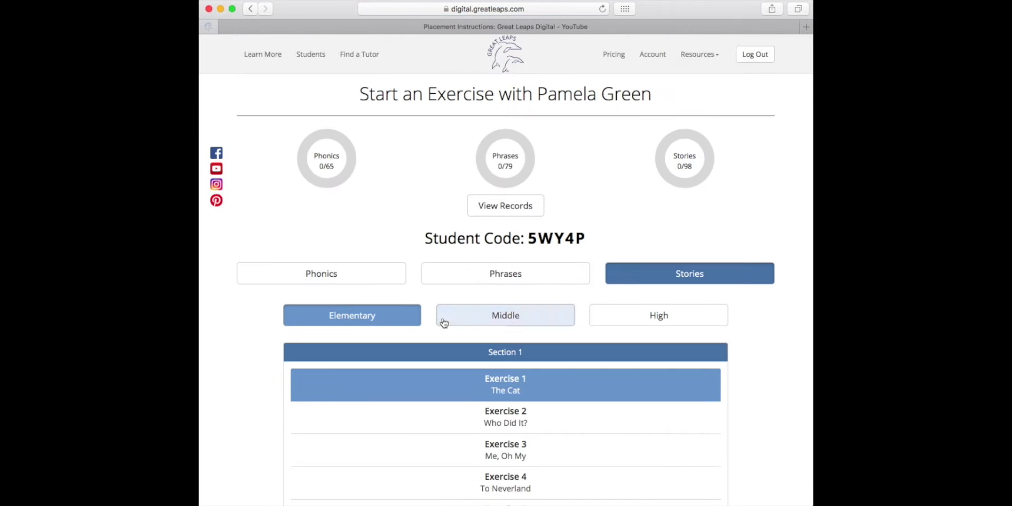
{"action": "left_click", "coordinate": [462, 354]}
{"action": "scroll", "coordinate": [462, 356], "scroll_direction": "down", "scroll_amount": 1}
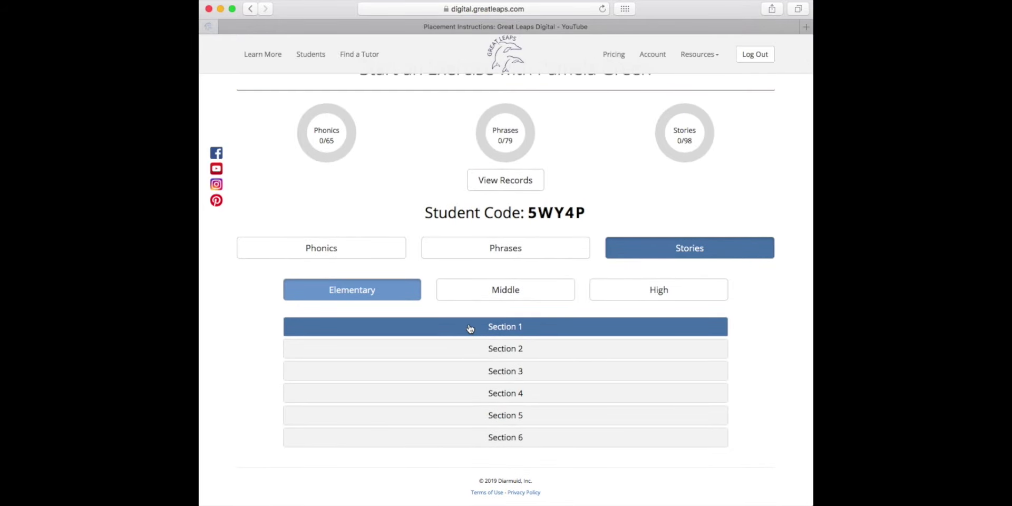
- Open Exercise 19, "Caps", from Section 1 of the Elementary stories and dismiss the title-reading reminder
{"action": "left_click", "coordinate": [471, 328]}
{"action": "scroll", "coordinate": [471, 329], "scroll_direction": "down", "scroll_amount": 10}
{"action": "scroll", "coordinate": [470, 329], "scroll_direction": "down", "scroll_amount": 10}
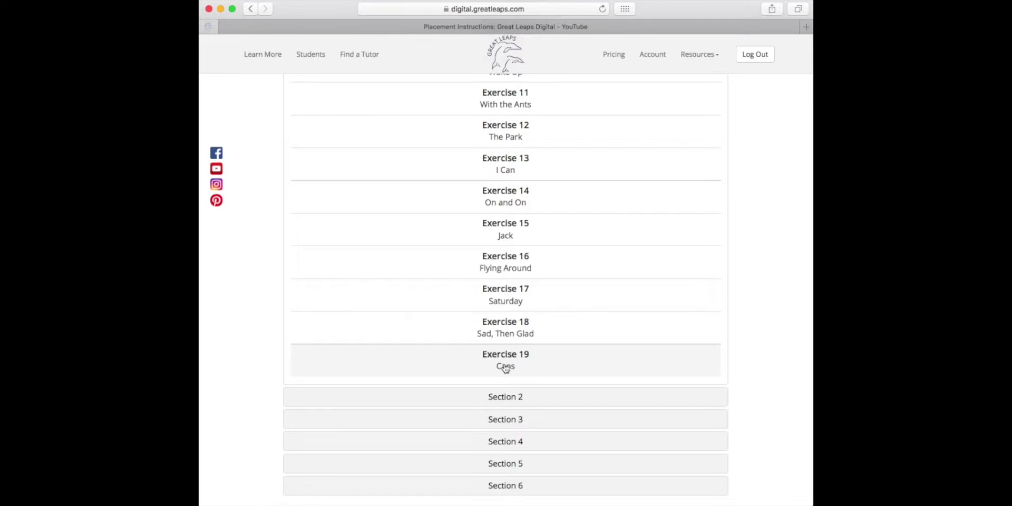
{"action": "left_click", "coordinate": [454, 368]}
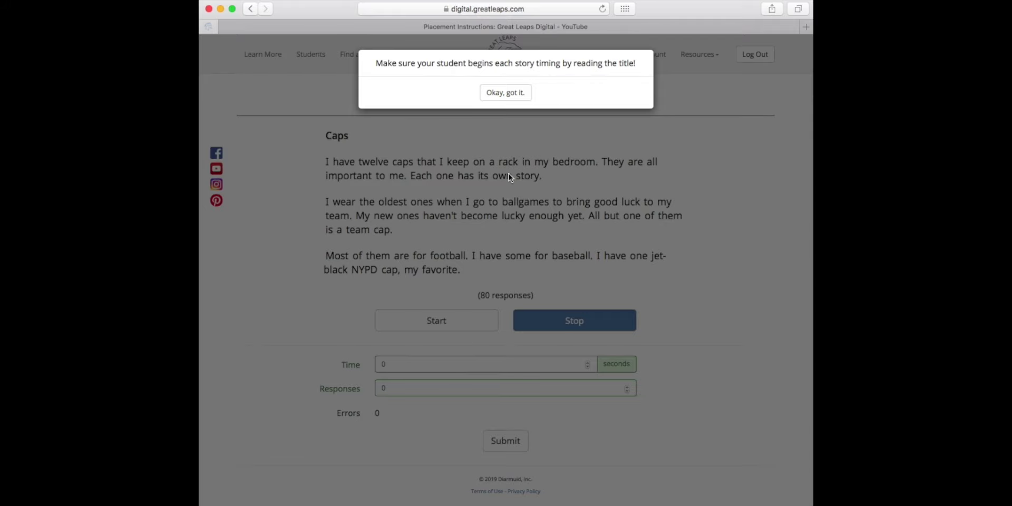
{"action": "left_click", "coordinate": [509, 94]}
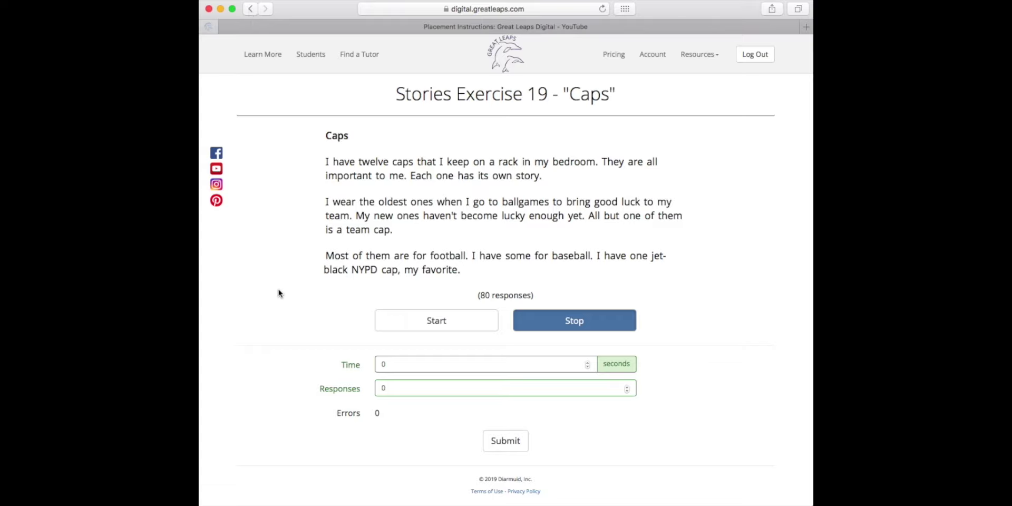
- Return to the exercise list, open Exercise 34, "Second Grade Whiz, Not", from Section 2 and dismiss the reminder
{"action": "left_click", "coordinate": [252, 9]}
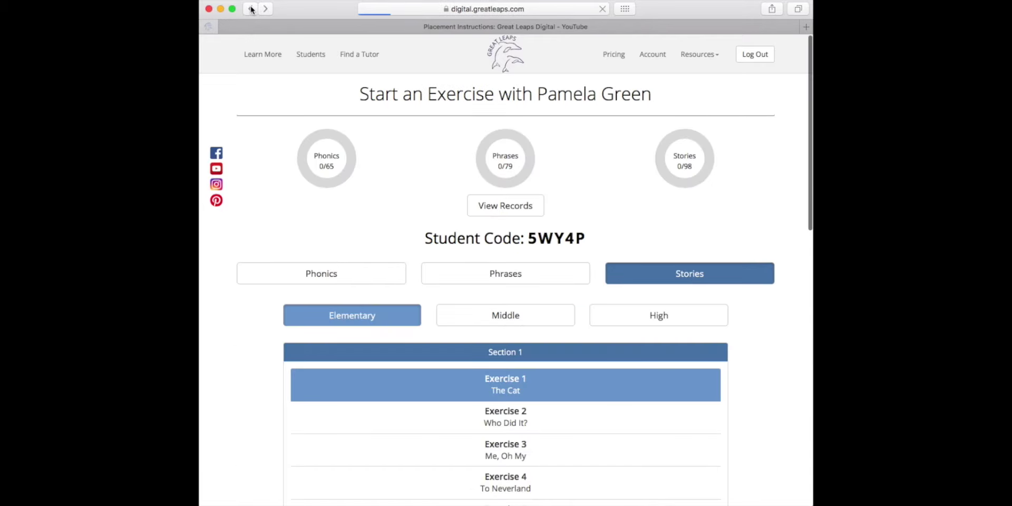
{"action": "left_click", "coordinate": [472, 350]}
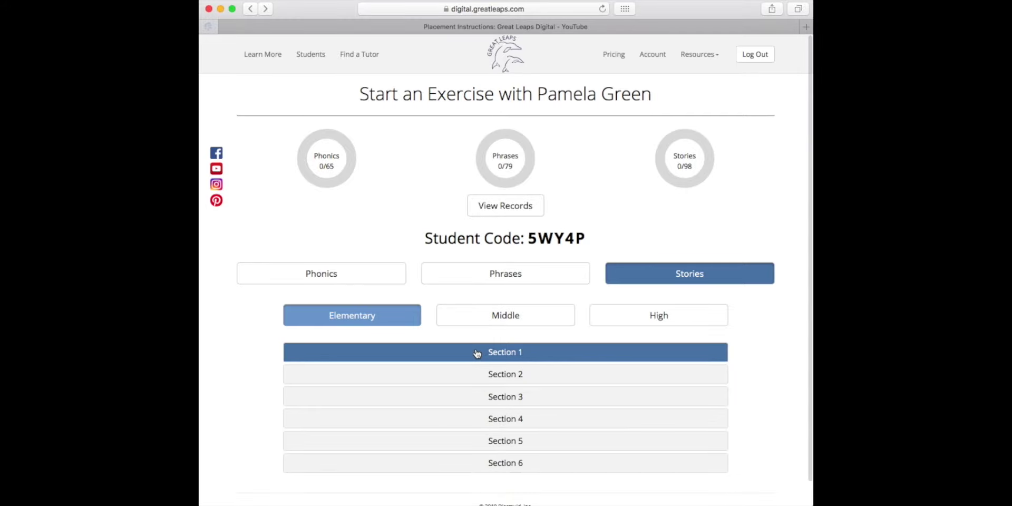
{"action": "scroll", "coordinate": [477, 352], "scroll_direction": "down", "scroll_amount": 1}
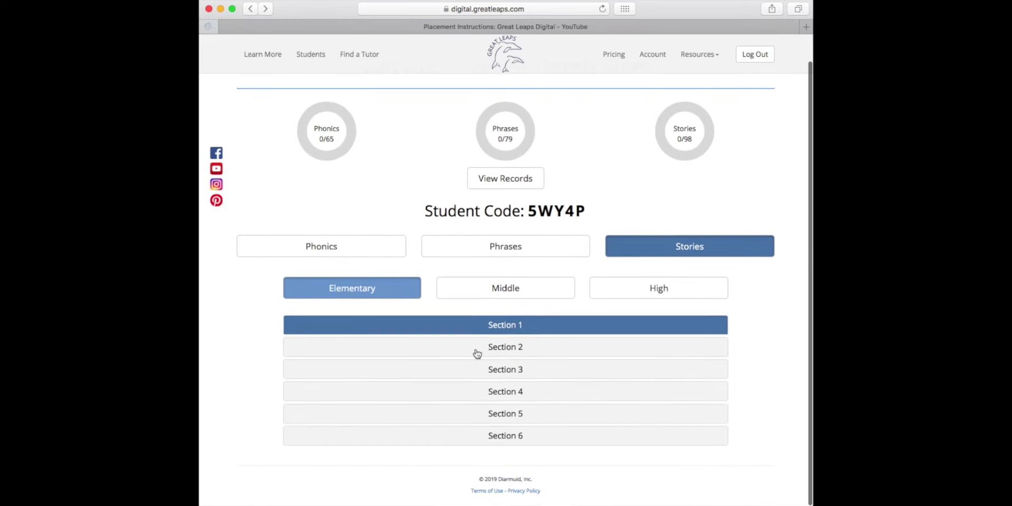
{"action": "left_click", "coordinate": [503, 349]}
{"action": "scroll", "coordinate": [503, 351], "scroll_direction": "down", "scroll_amount": 5}
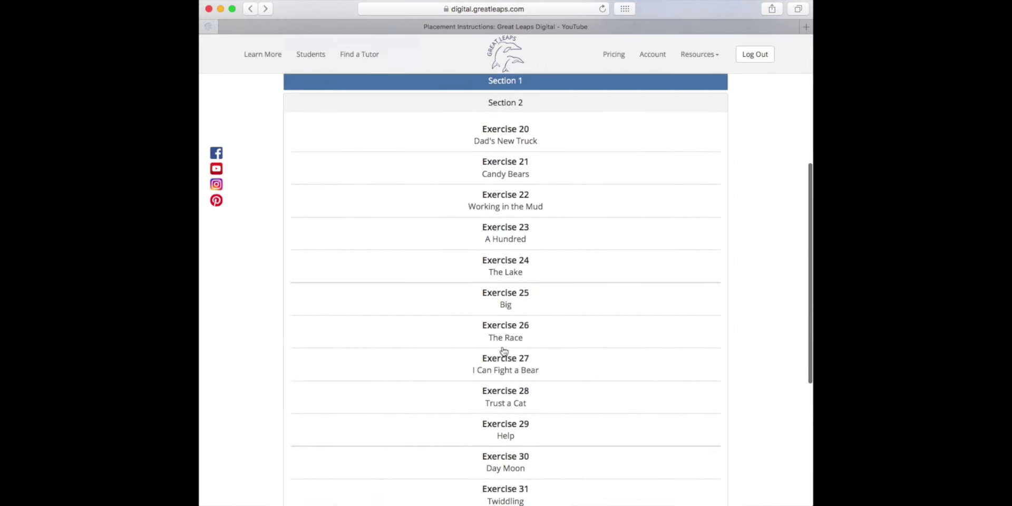
{"action": "scroll", "coordinate": [503, 352], "scroll_direction": "down", "scroll_amount": 5}
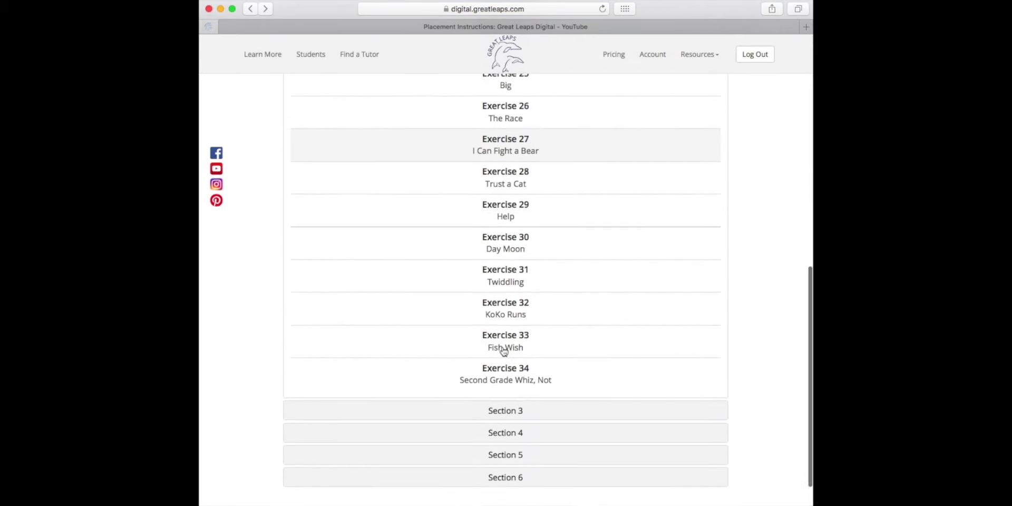
{"action": "scroll", "coordinate": [503, 351], "scroll_direction": "down", "scroll_amount": 1}
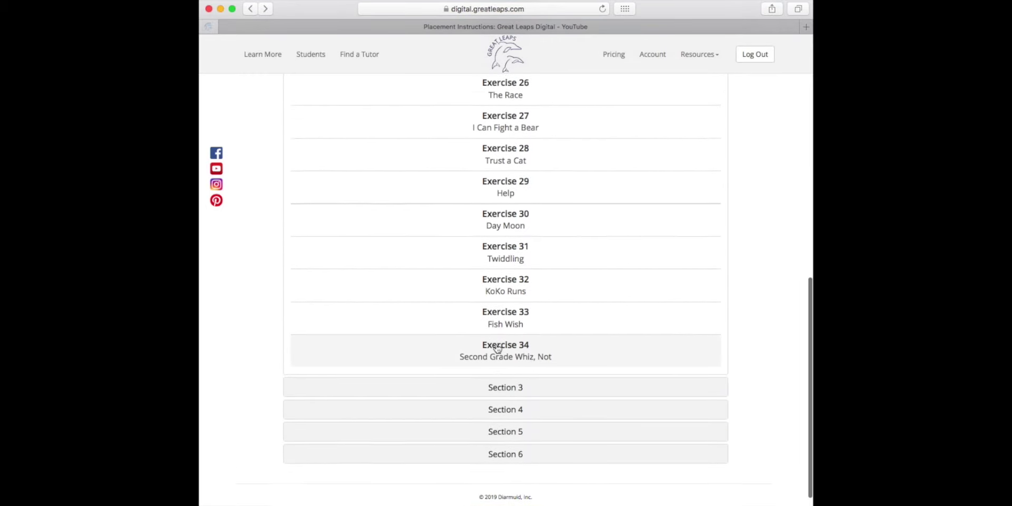
{"action": "scroll", "coordinate": [497, 348], "scroll_direction": "down", "scroll_amount": 1}
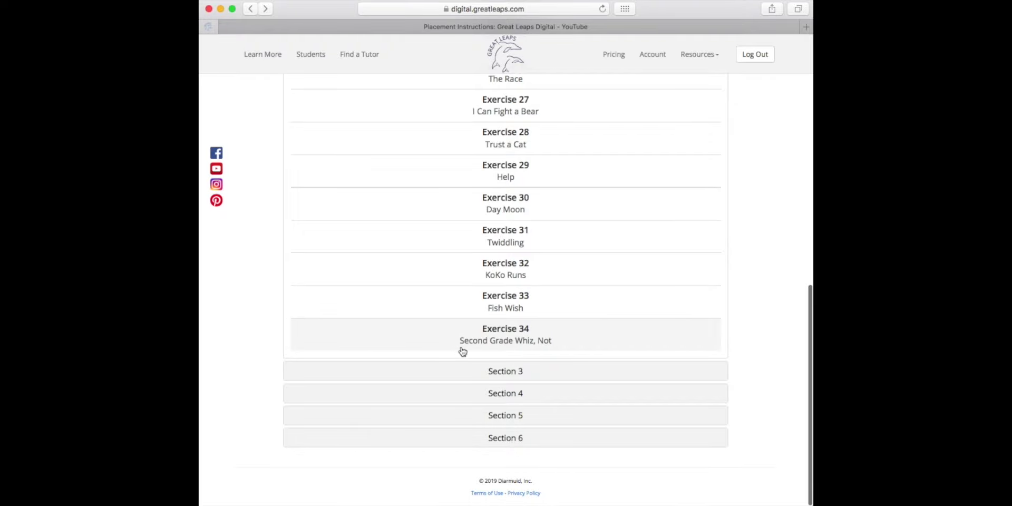
{"action": "left_click", "coordinate": [513, 344]}
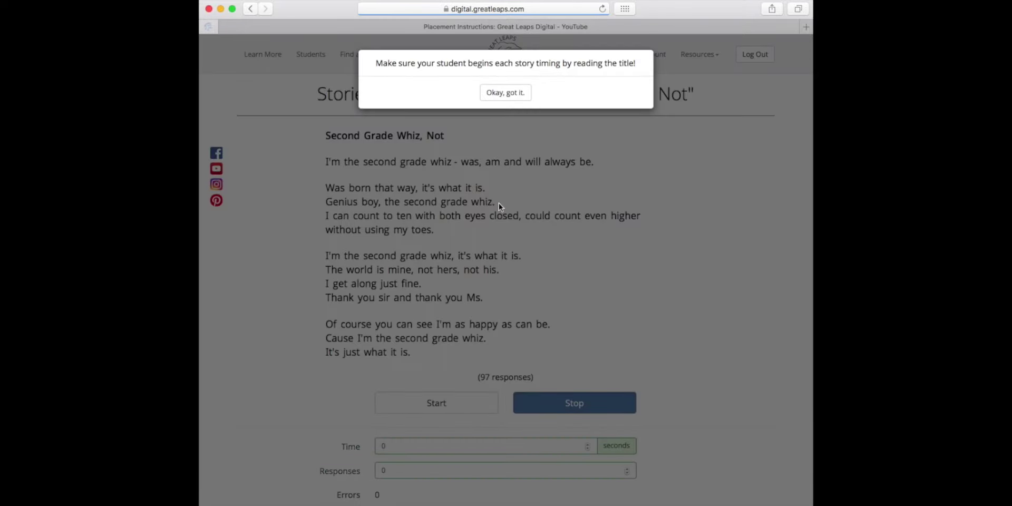
{"action": "left_click", "coordinate": [498, 95]}
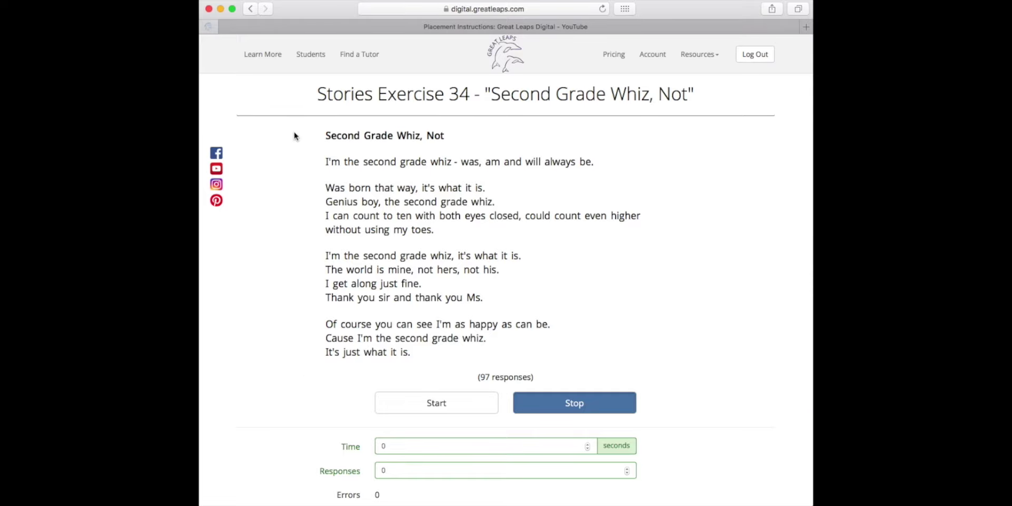
- Return to the exercise list, open Exercise 20, "Dad's New Truck", from Section 2 and dismiss the reminder
{"action": "left_click", "coordinate": [250, 9]}
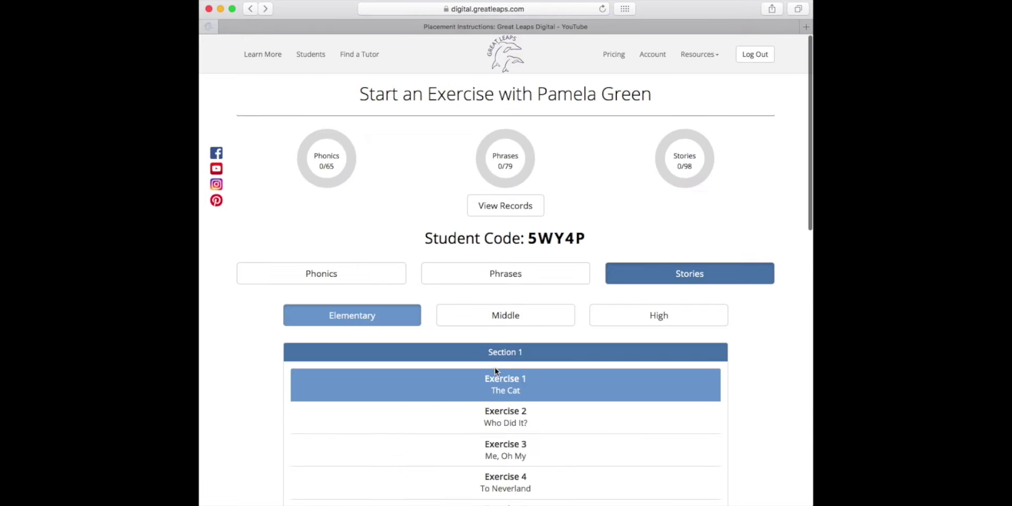
{"action": "scroll", "coordinate": [496, 372], "scroll_direction": "down", "scroll_amount": 15}
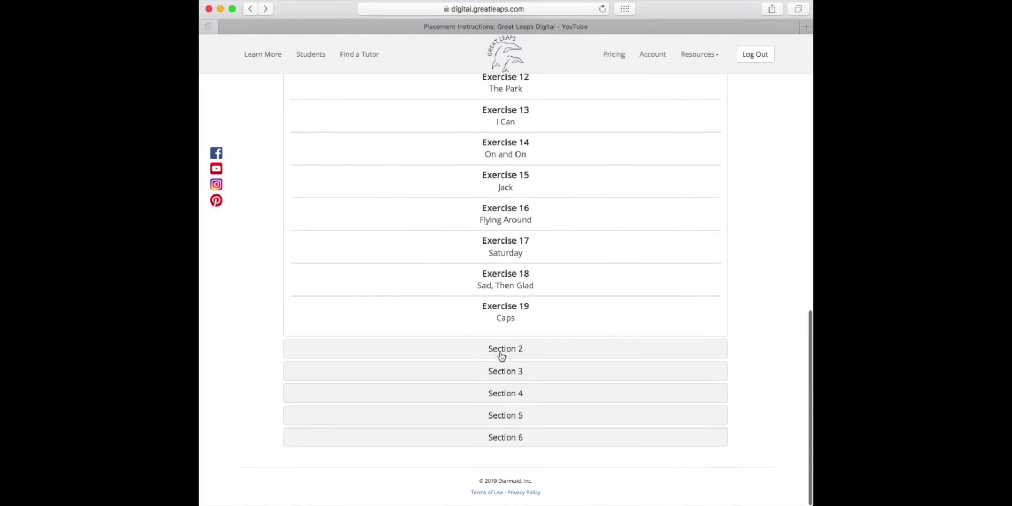
{"action": "left_click", "coordinate": [501, 349]}
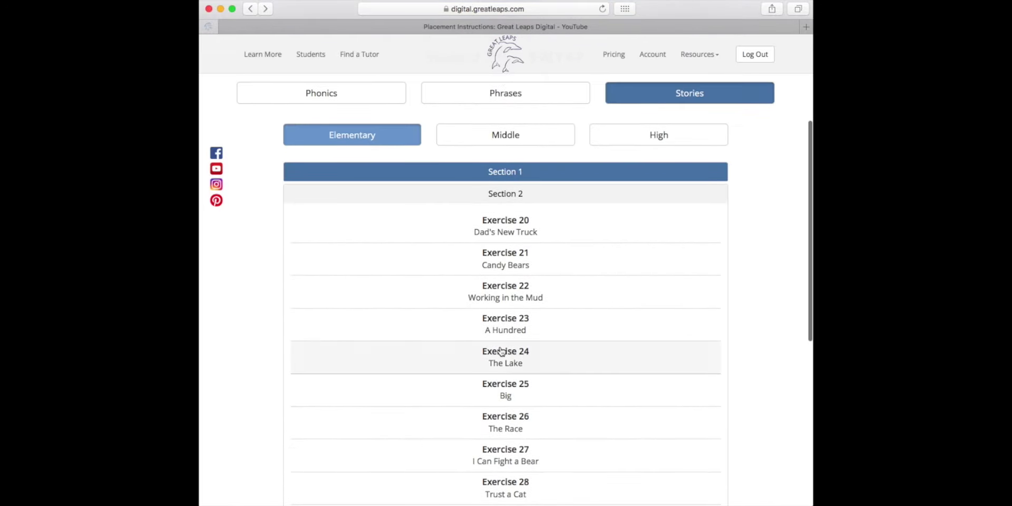
{"action": "scroll", "coordinate": [501, 351], "scroll_direction": "down", "scroll_amount": 5}
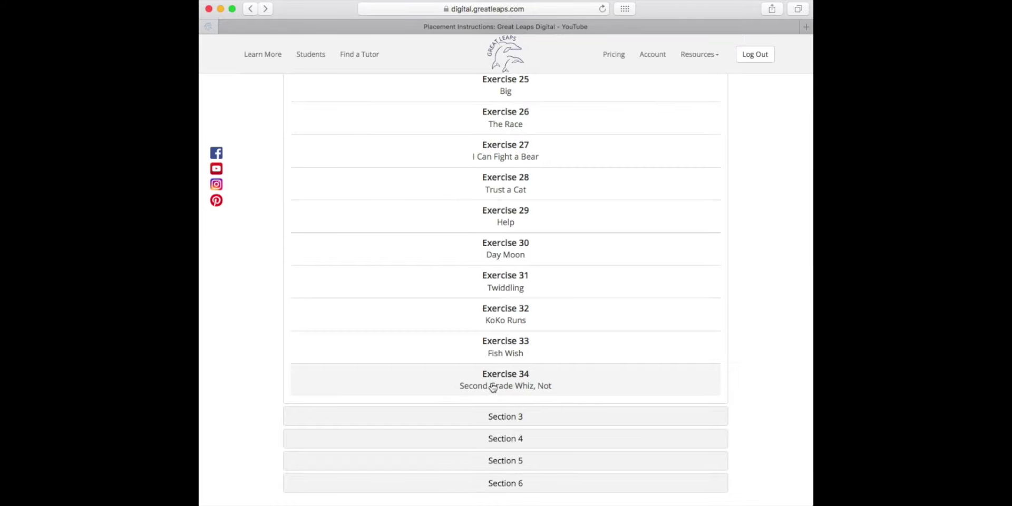
{"action": "scroll", "coordinate": [493, 388], "scroll_direction": "up", "scroll_amount": 4}
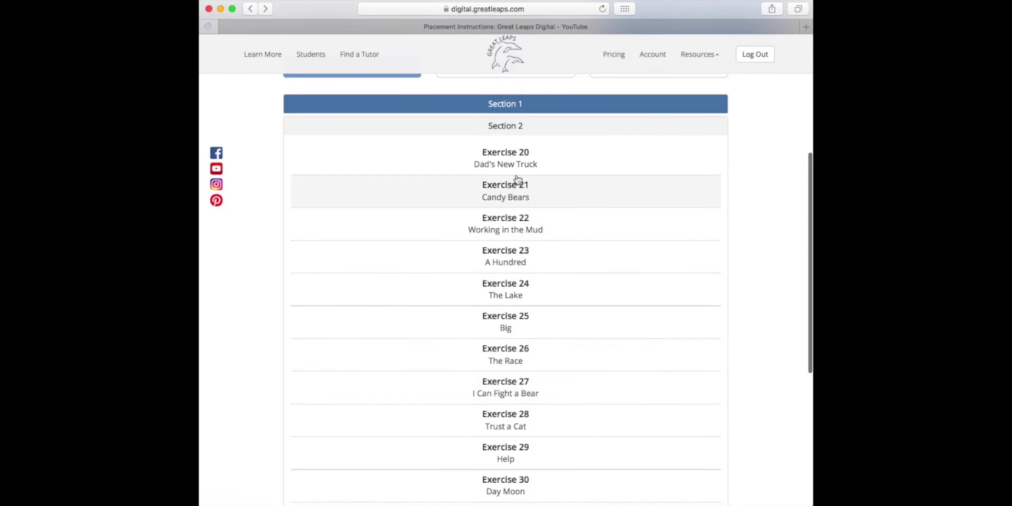
{"action": "left_click", "coordinate": [519, 165]}
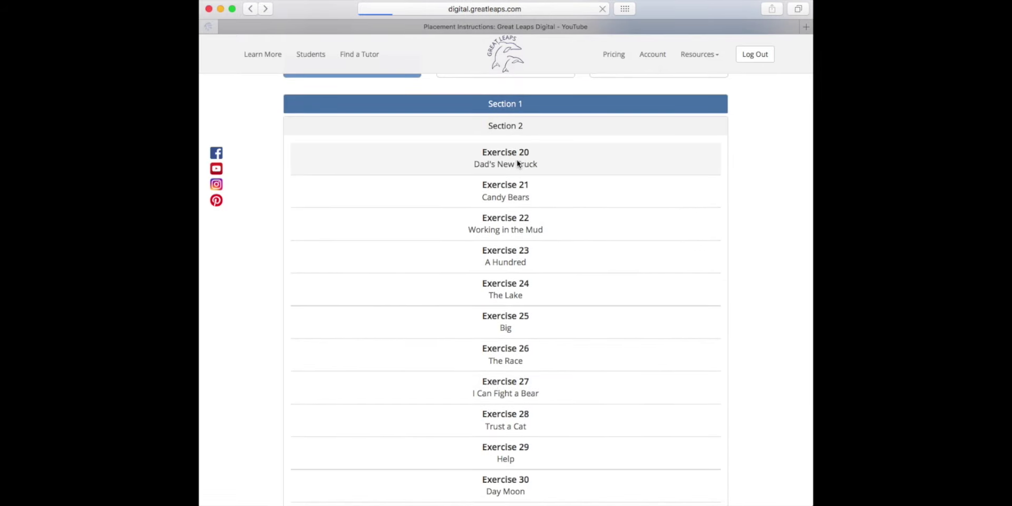
{"action": "left_click", "coordinate": [514, 92]}
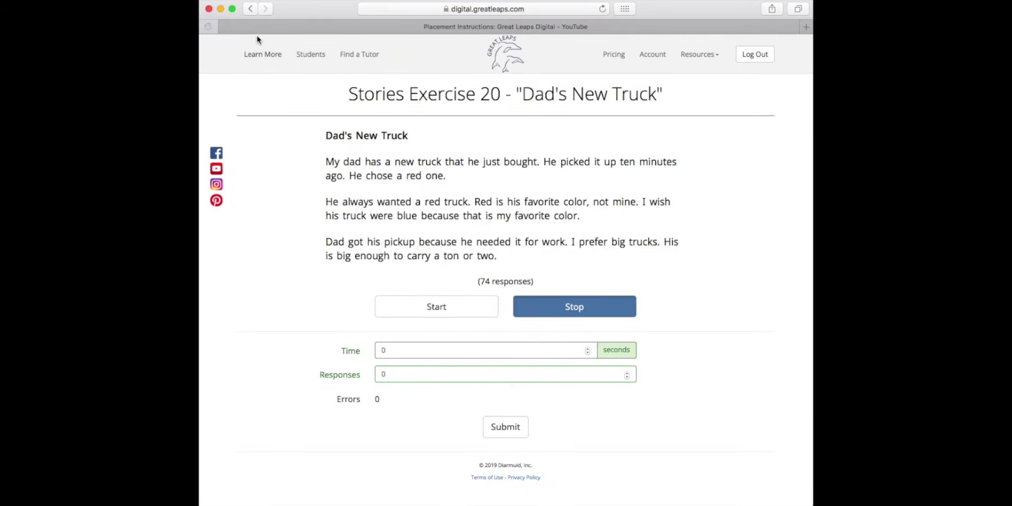
- Return to the exercise list, open Exercise 48, "Lion and Kitty", from Section 3 of the Elementary stories and dismiss the reminder
{"action": "left_click", "coordinate": [250, 10]}
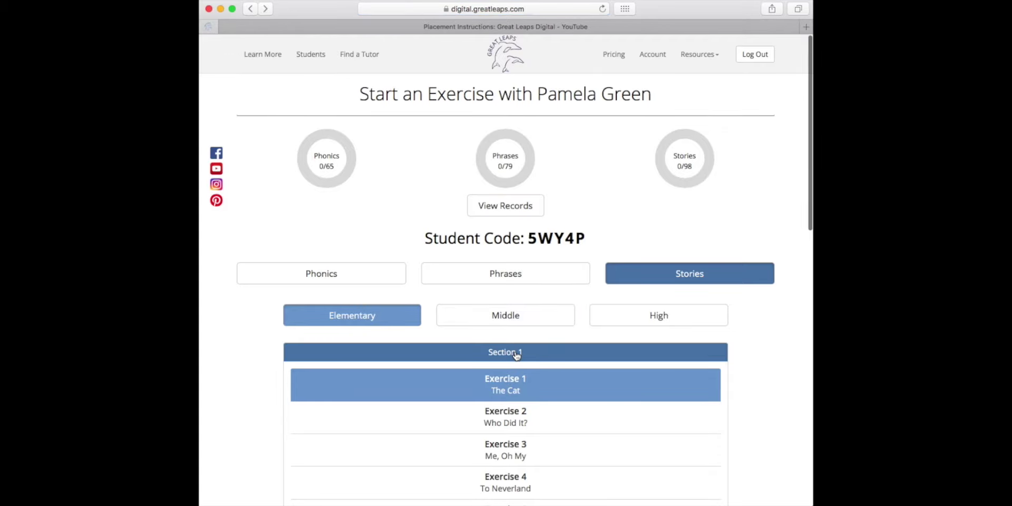
{"action": "left_click", "coordinate": [516, 354]}
{"action": "scroll", "coordinate": [516, 354], "scroll_direction": "down", "scroll_amount": 1}
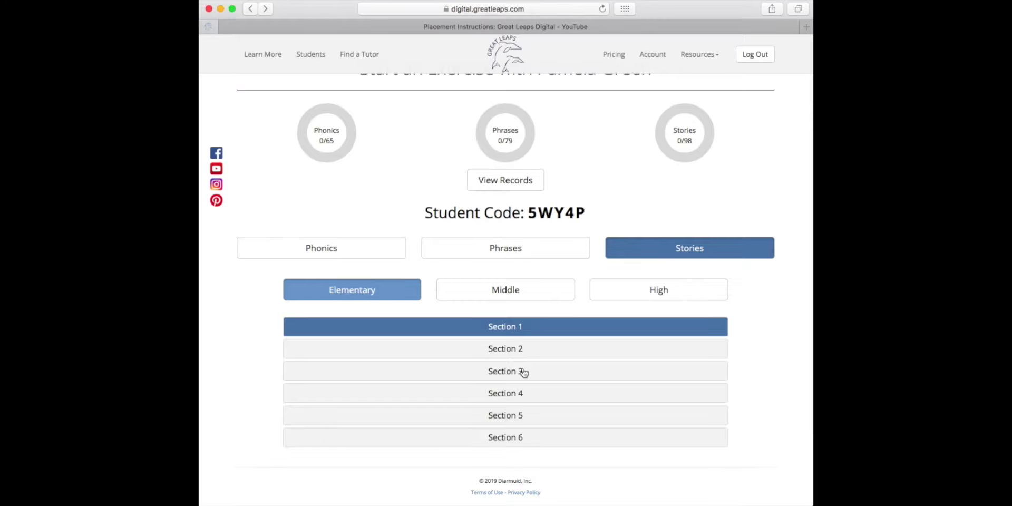
{"action": "left_click", "coordinate": [524, 373]}
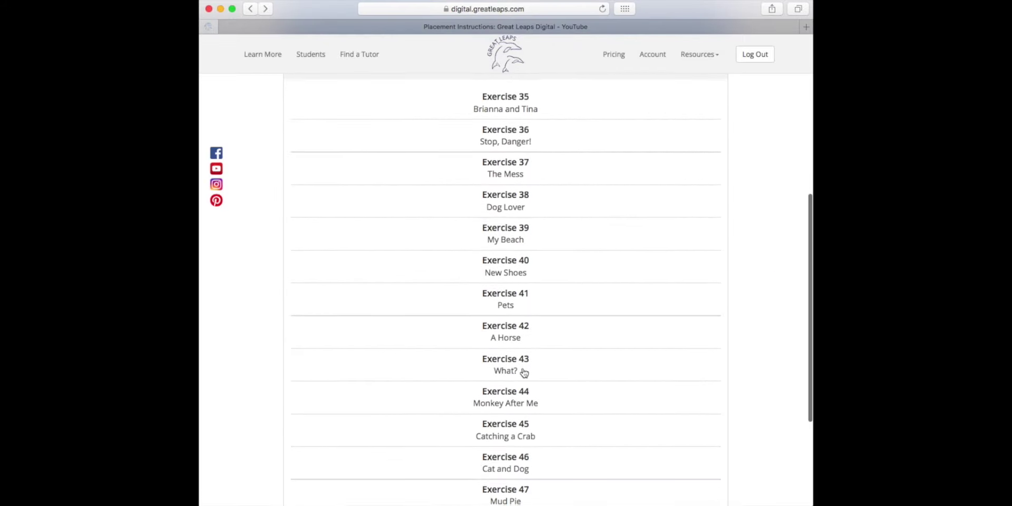
{"action": "scroll", "coordinate": [524, 373], "scroll_direction": "down", "scroll_amount": 5}
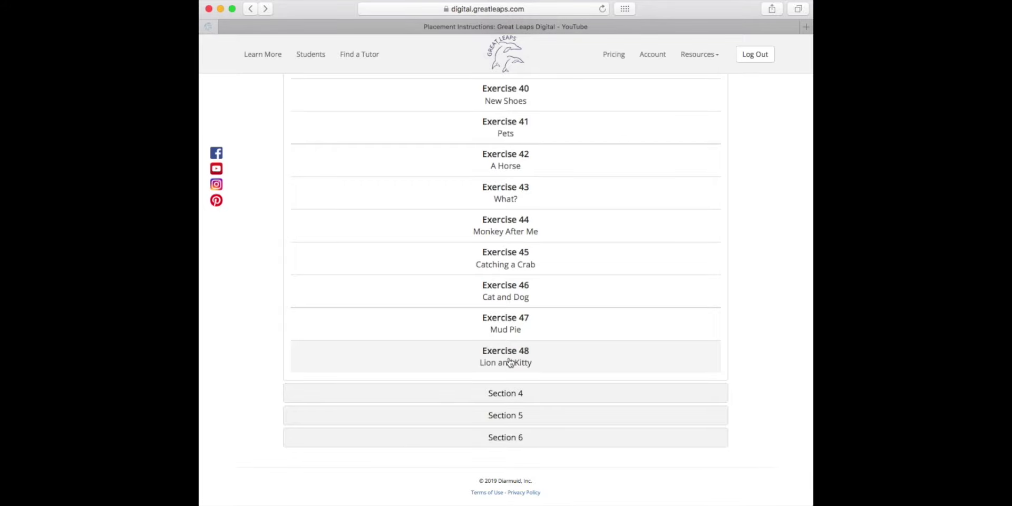
{"action": "left_click", "coordinate": [546, 361]}
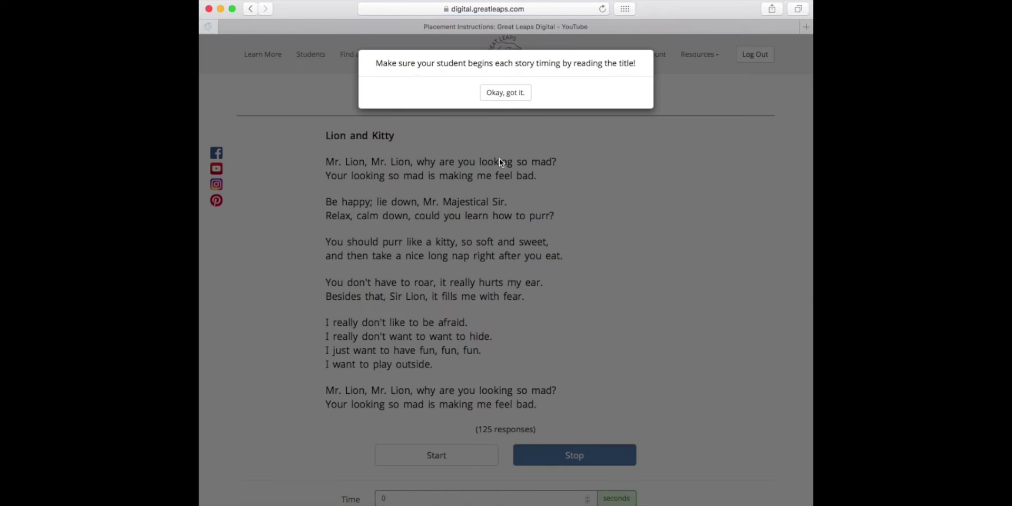
{"action": "left_click", "coordinate": [499, 94]}
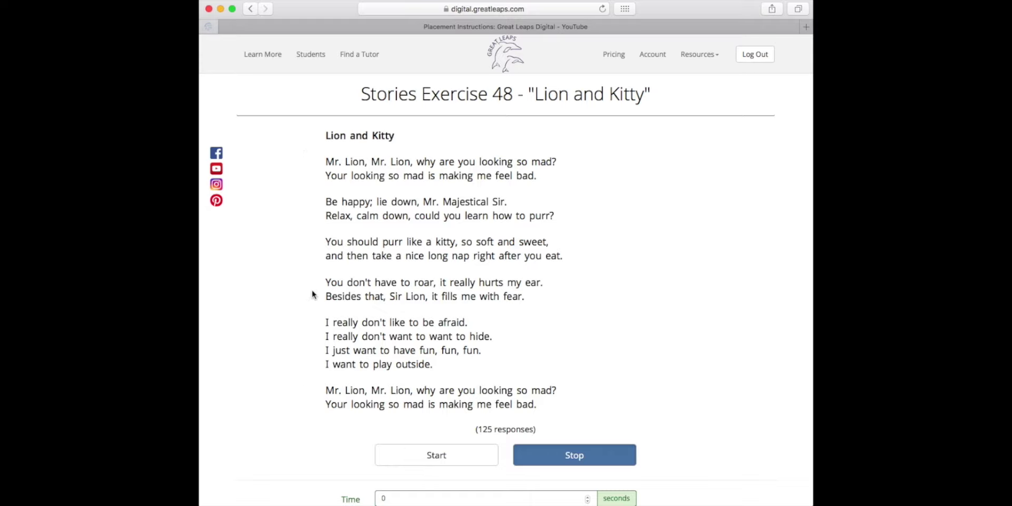
- Return to the exercise list, collapse Section 1 and look through the stories in Section 3 down to Exercise 48
{"action": "left_click", "coordinate": [251, 10]}
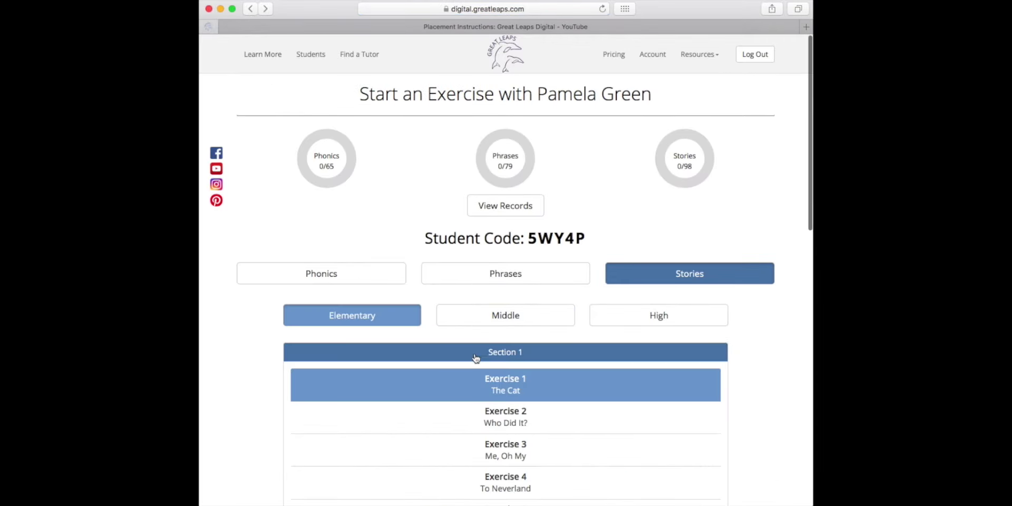
{"action": "left_click", "coordinate": [476, 358]}
{"action": "scroll", "coordinate": [475, 357], "scroll_direction": "down", "scroll_amount": 1}
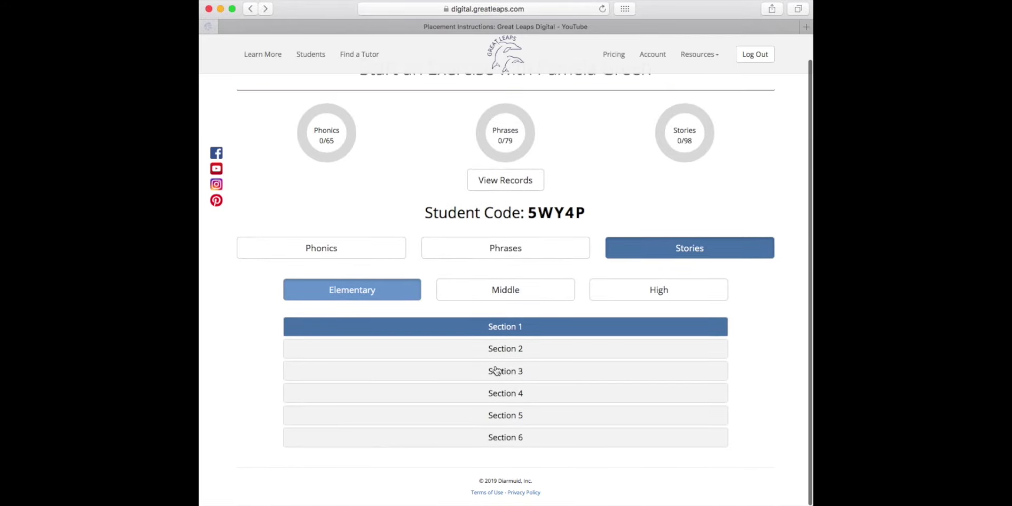
{"action": "left_click", "coordinate": [496, 371]}
{"action": "scroll", "coordinate": [499, 371], "scroll_direction": "down", "scroll_amount": 5}
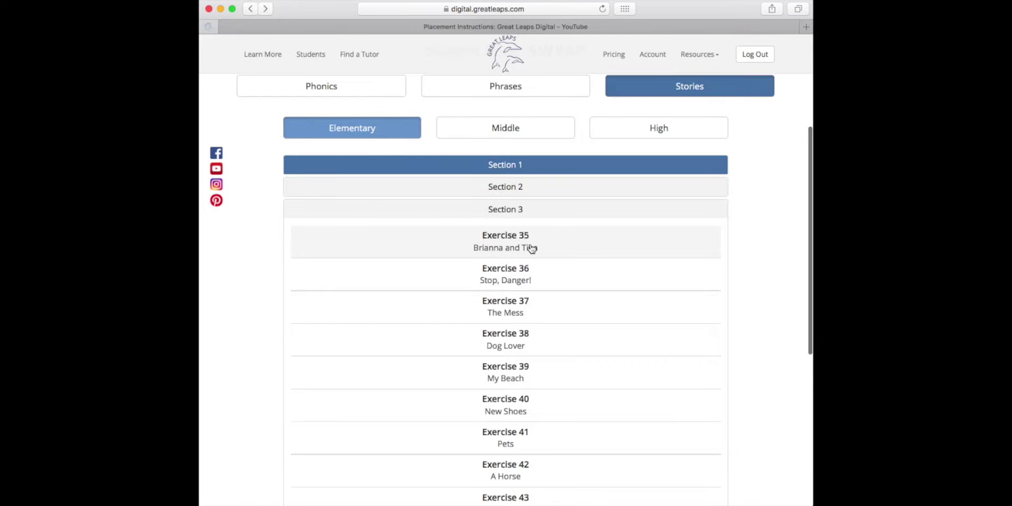
{"action": "scroll", "coordinate": [553, 422], "scroll_direction": "down", "scroll_amount": 8}
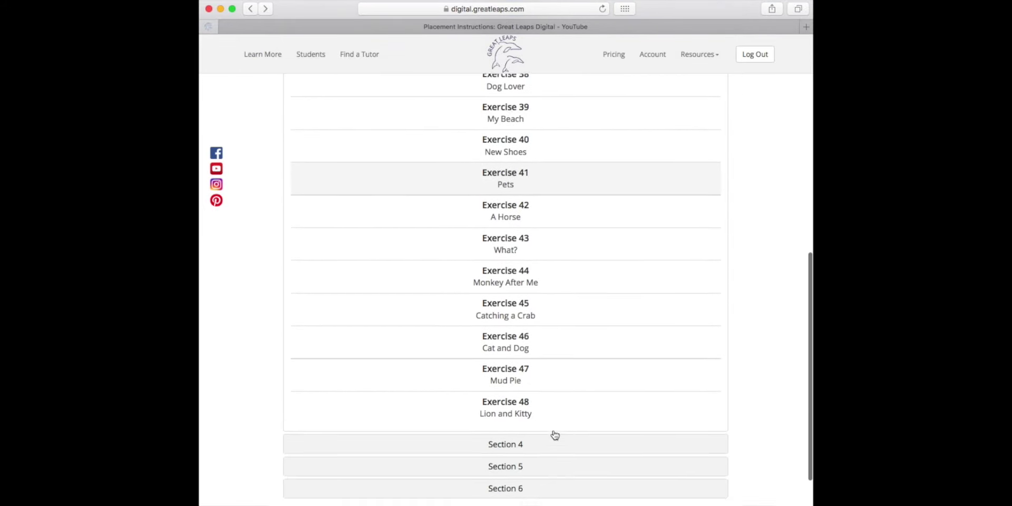
{"action": "scroll", "coordinate": [555, 435], "scroll_direction": "down", "scroll_amount": 2}
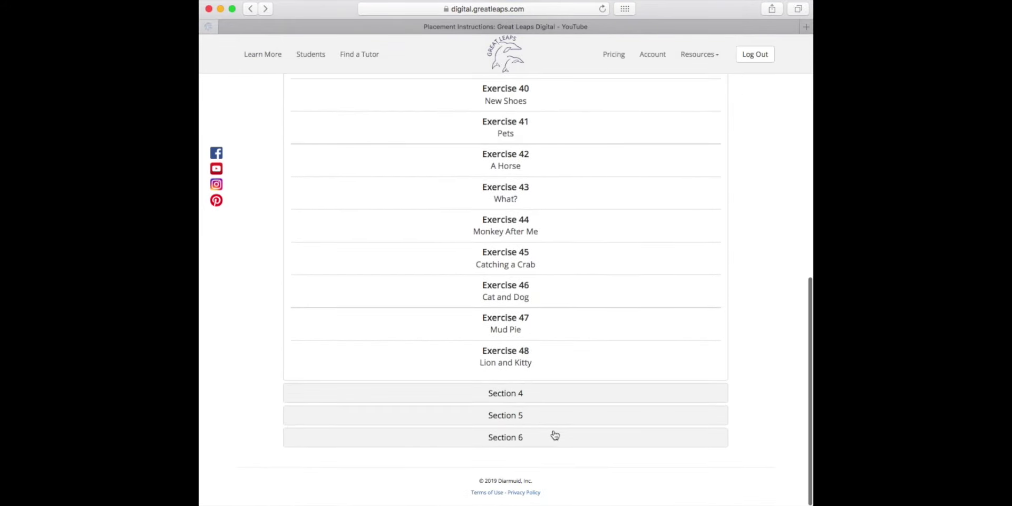
- Open Exercise 63, "Trick or Treat", from Section 4, dismiss the title-reading reminder, and go back to the exercise list
{"action": "left_click", "coordinate": [500, 397]}
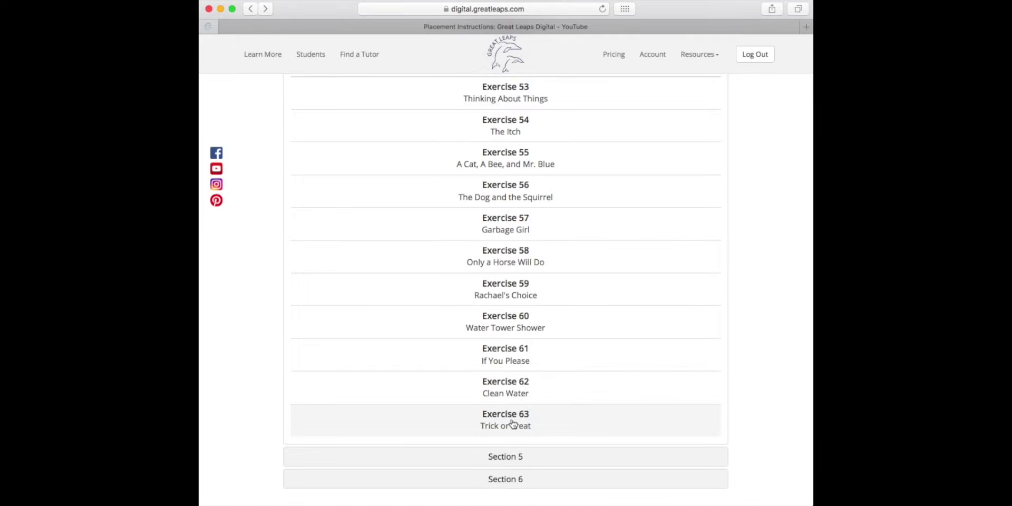
{"action": "scroll", "coordinate": [595, 310], "scroll_direction": "up", "scroll_amount": 5}
{"action": "scroll", "coordinate": [596, 311], "scroll_direction": "down", "scroll_amount": 3}
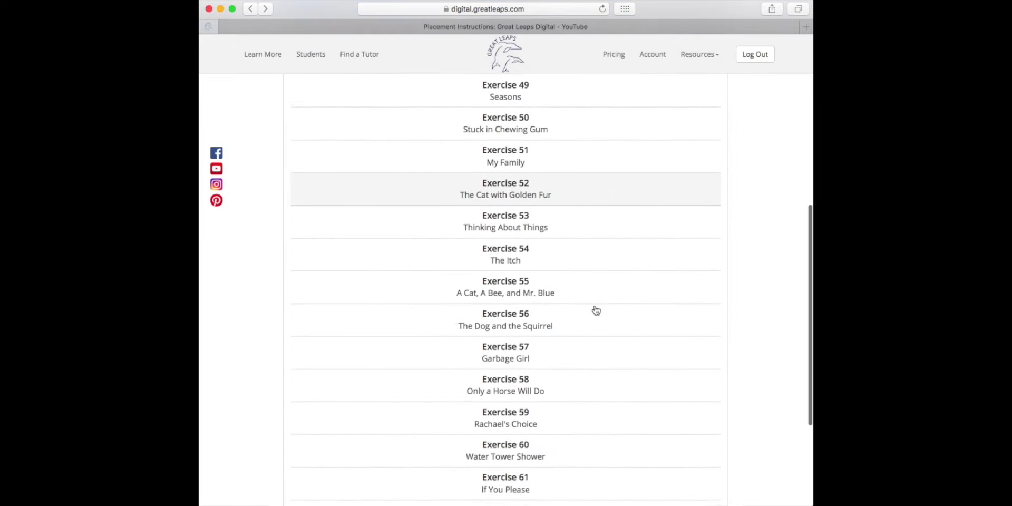
{"action": "scroll", "coordinate": [597, 311], "scroll_direction": "down", "scroll_amount": 3}
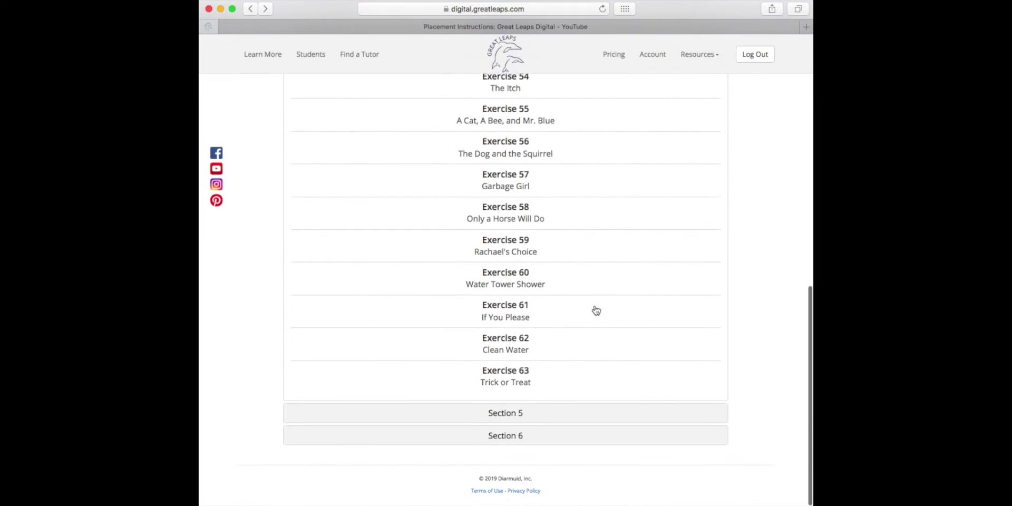
{"action": "left_click", "coordinate": [560, 383]}
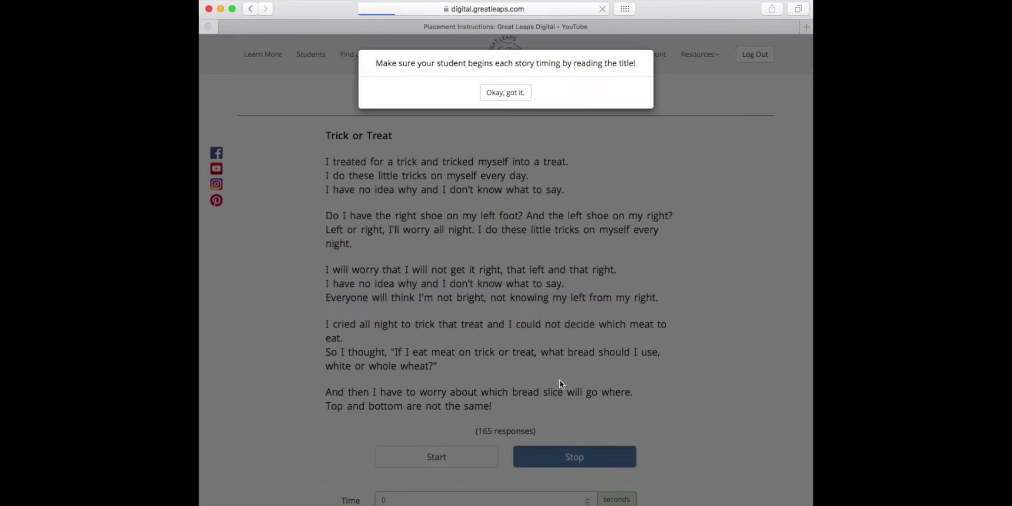
{"action": "left_click", "coordinate": [520, 102]}
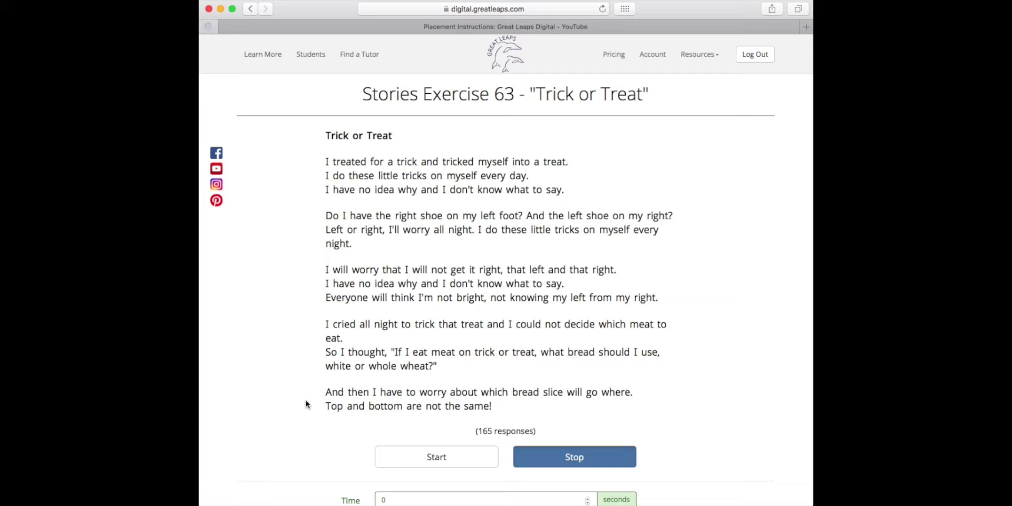
{"action": "left_click", "coordinate": [251, 9]}
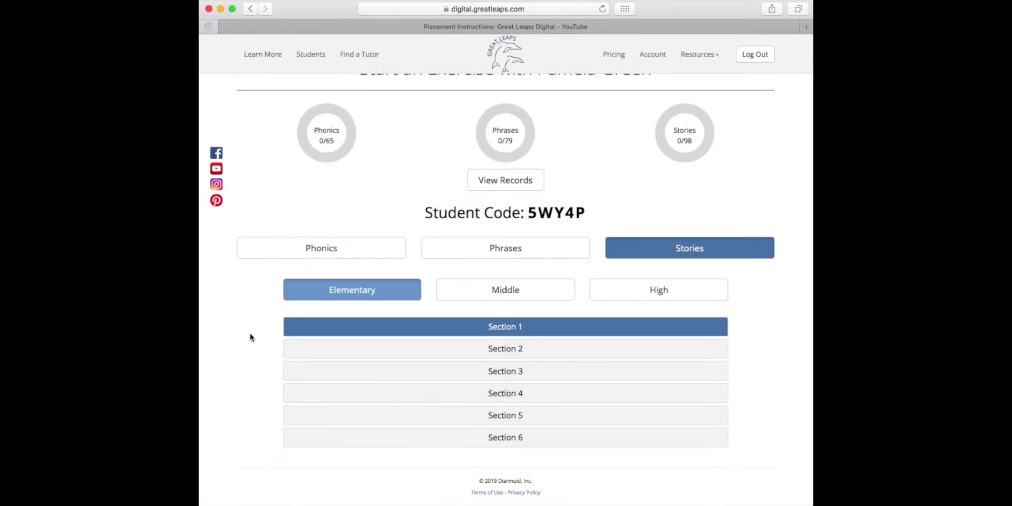